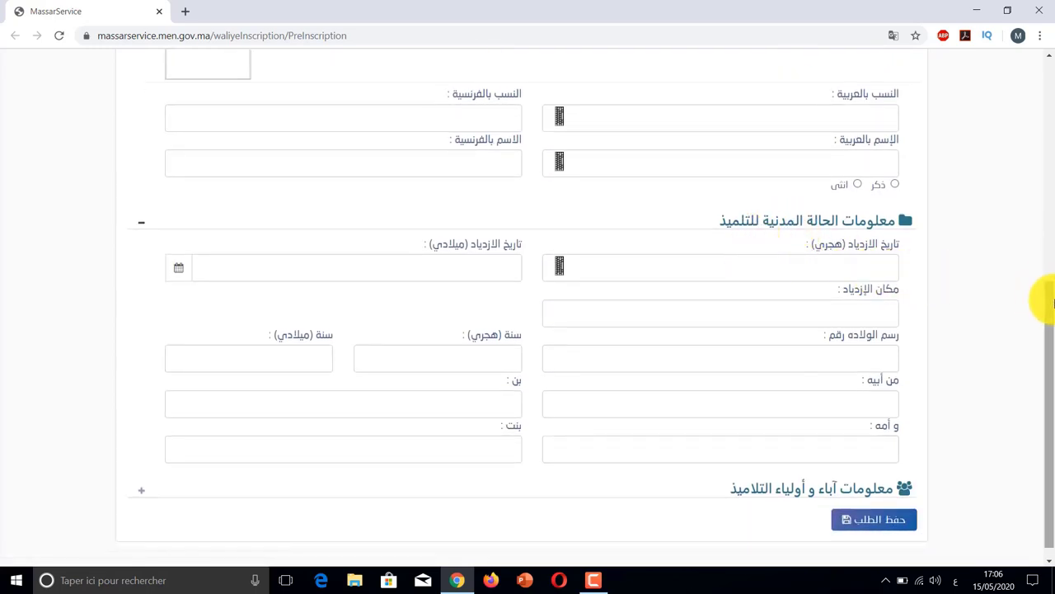
Expand the parents and guardians information section (معلومات آباء و أولياء التلاميذ) of the registration form.
scroll(1039, 300, down, 1)
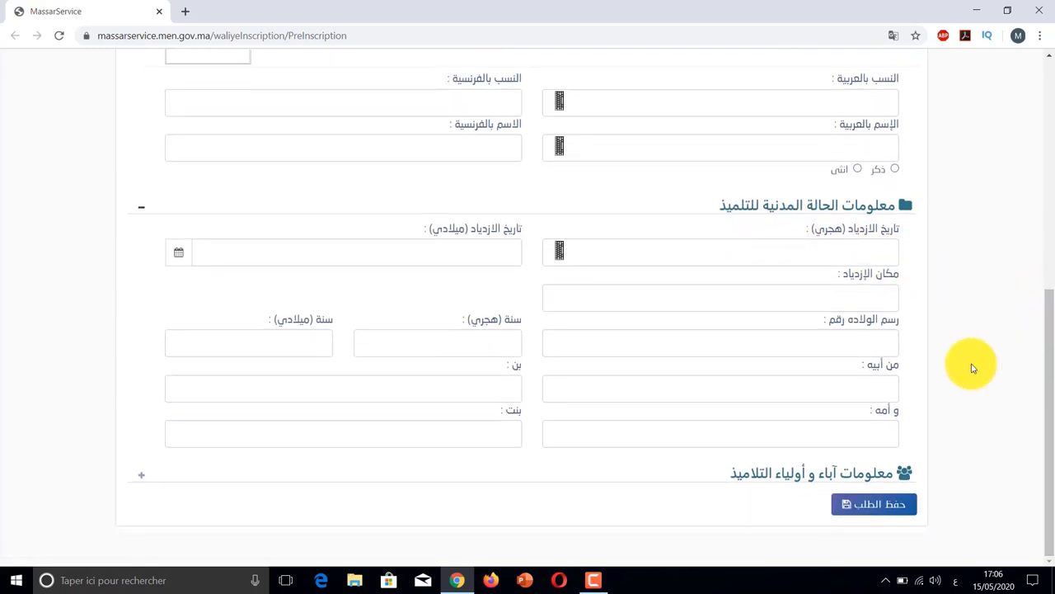
click(145, 480)
drag(1053, 319, 1051, 165)
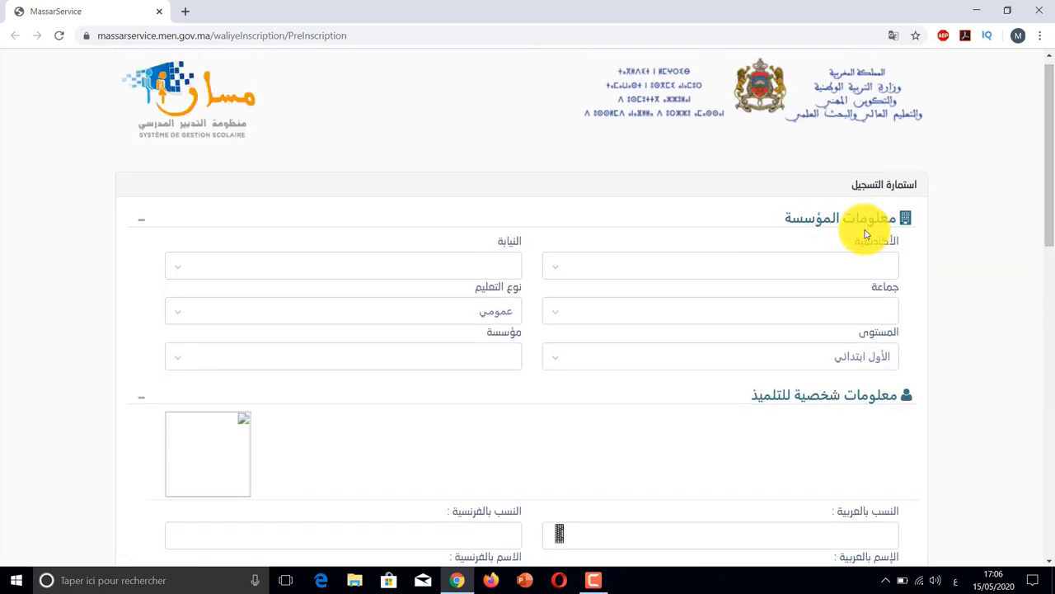
Choose طنجة - تطوان - الحسيمة as the academy and إقليم: وزان as the provincial directorate.
click(845, 262)
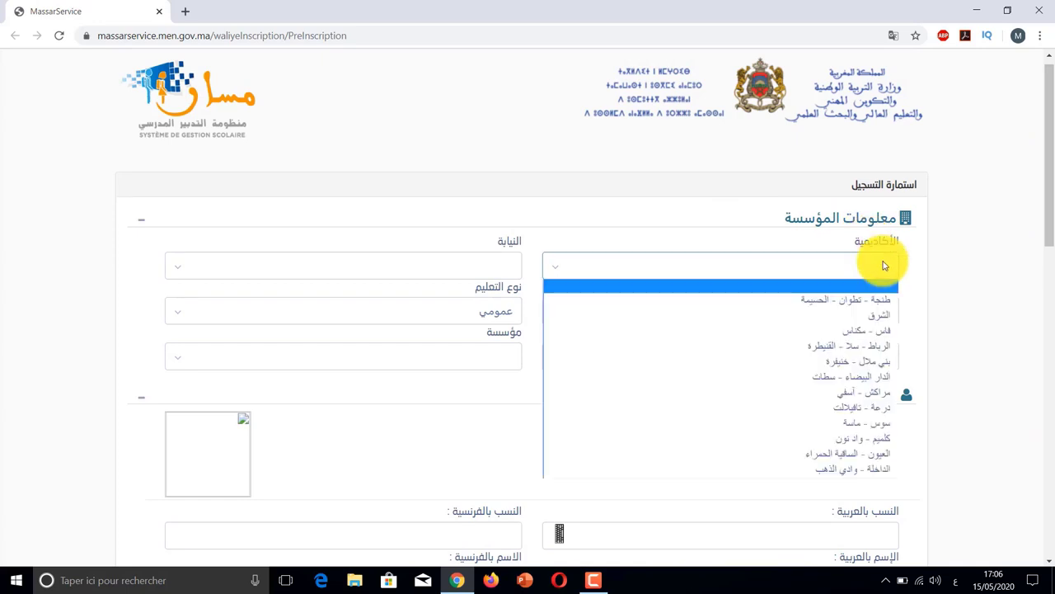
click(832, 302)
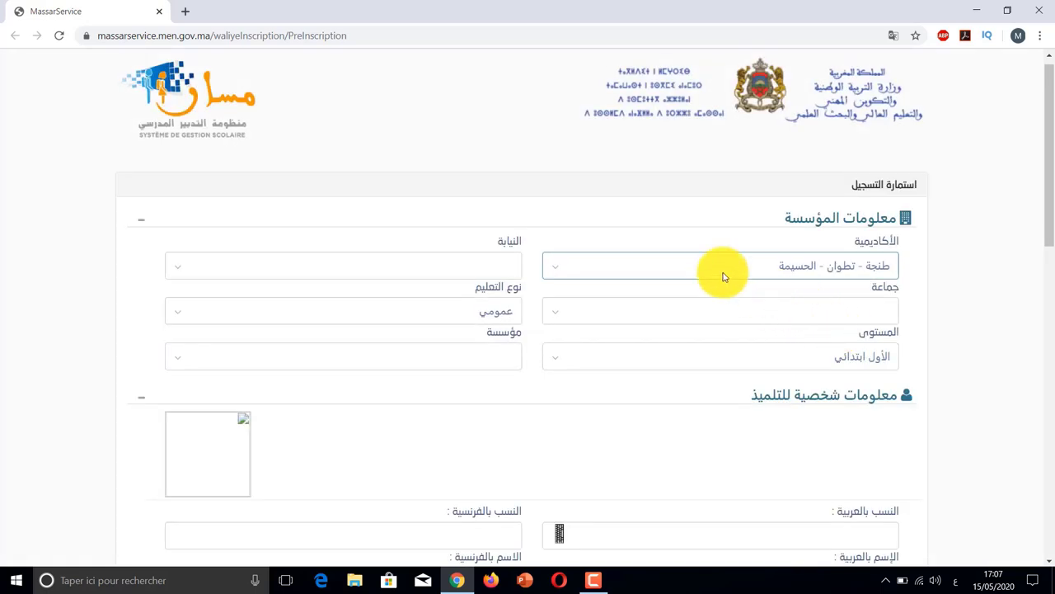
click(497, 268)
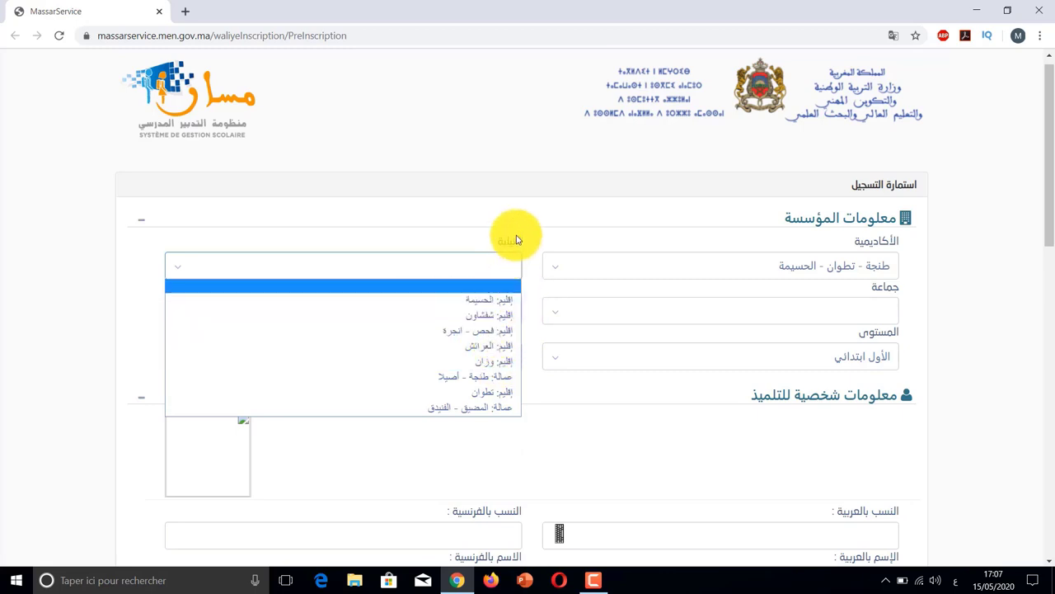
click(507, 360)
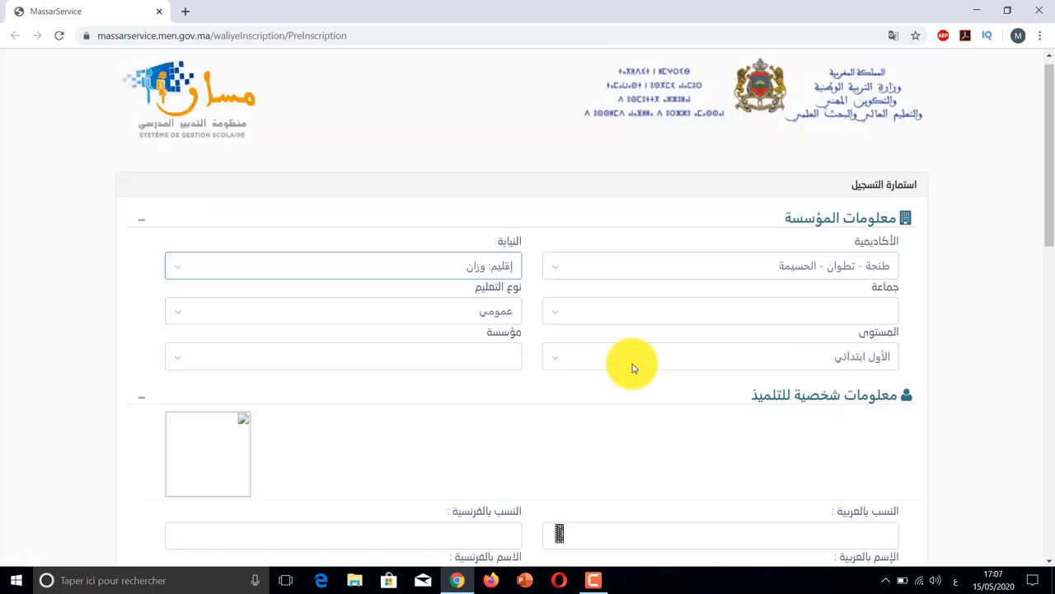
Look through the commune, education type and institution choices, keeping الأول ابتدائي as the school level.
click(791, 312)
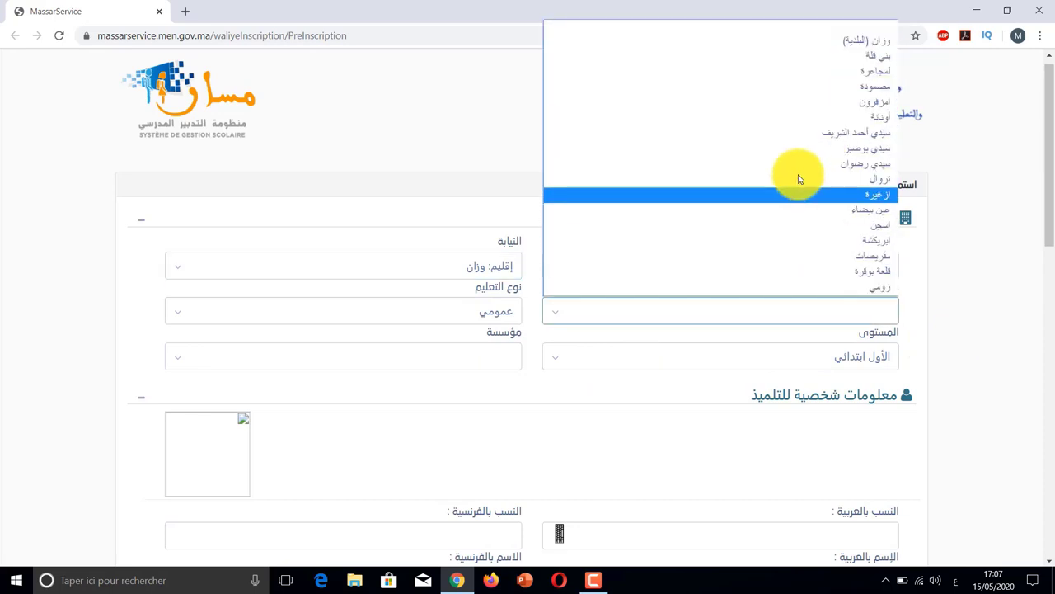
click(437, 316)
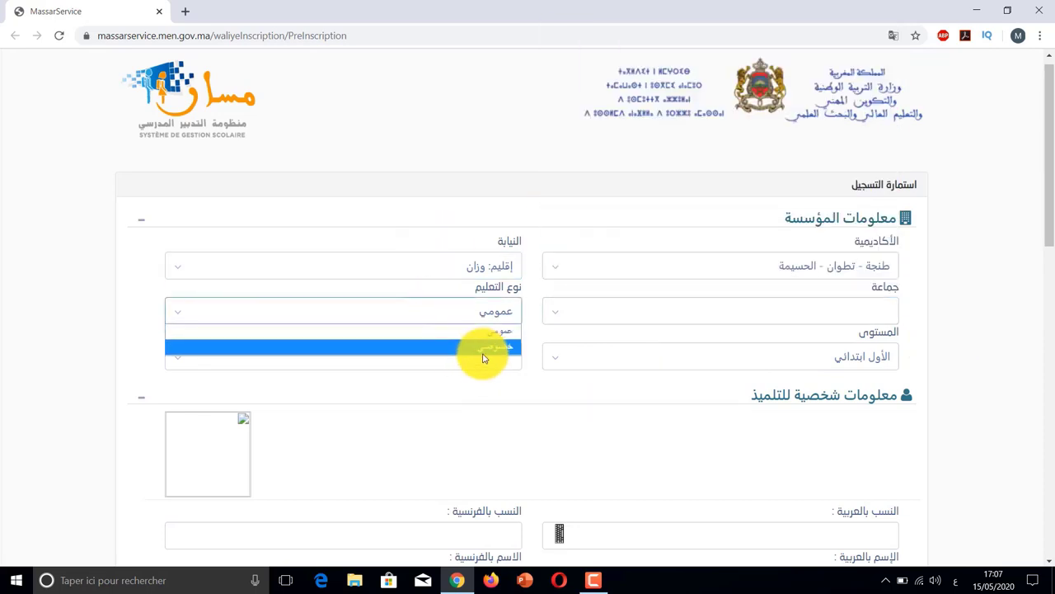
click(816, 362)
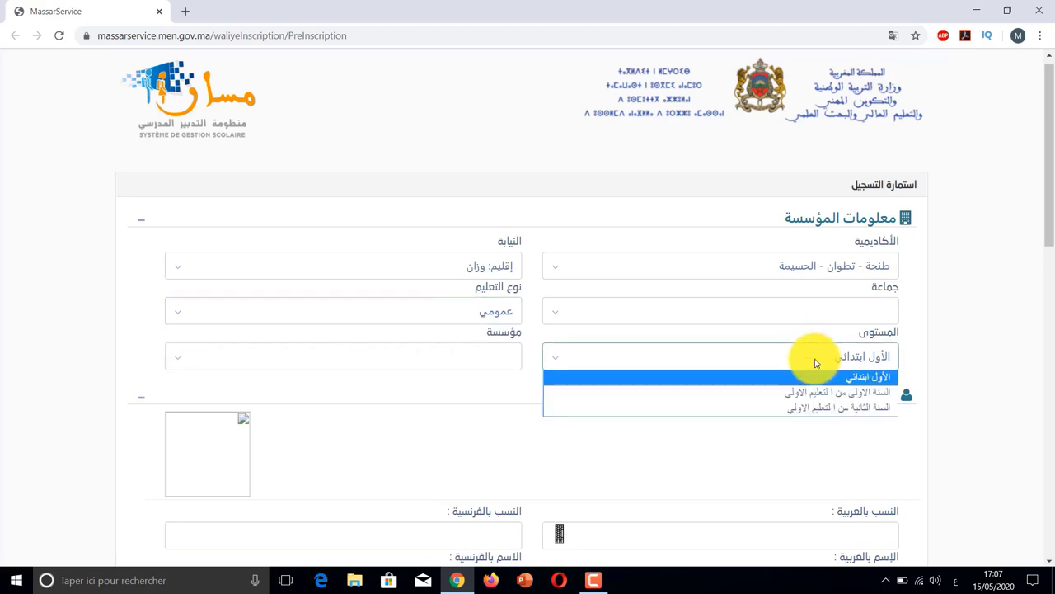
click(881, 377)
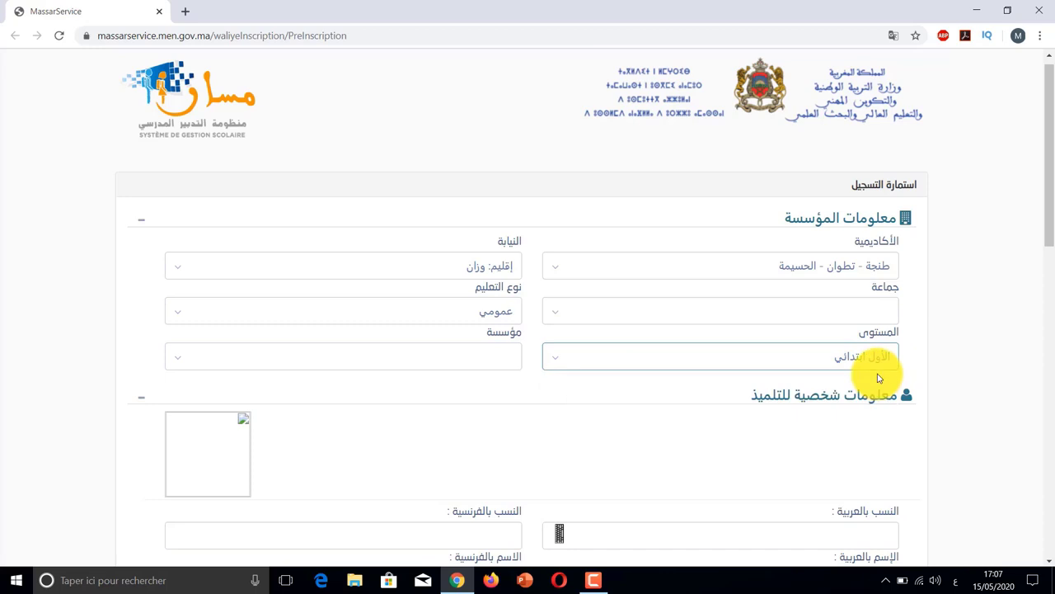
click(467, 360)
click(466, 362)
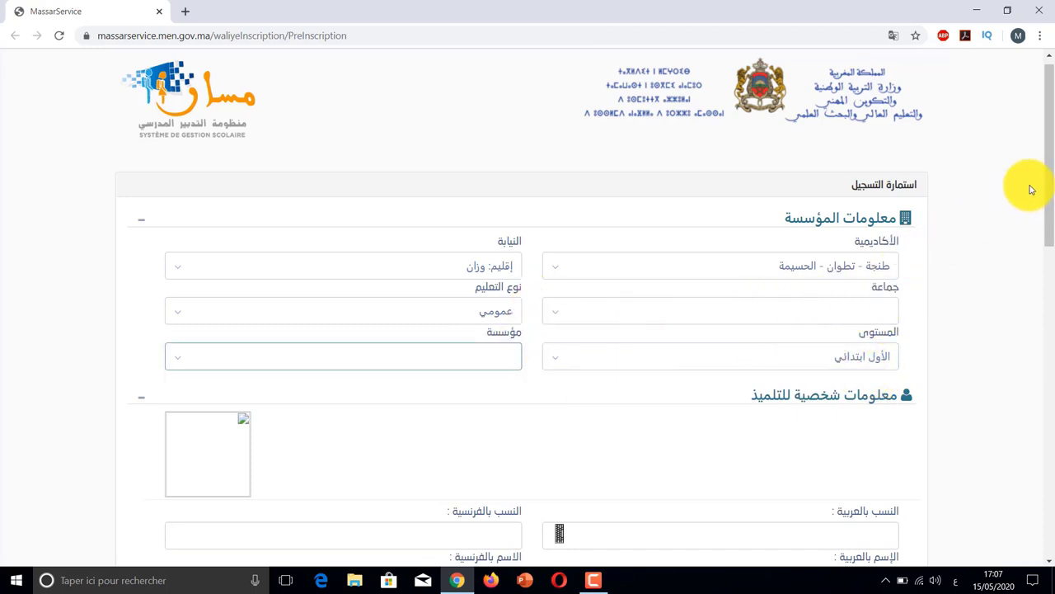
Set the pupil's gender to ذكر in the personal information section.
scroll(1052, 193, down, 3)
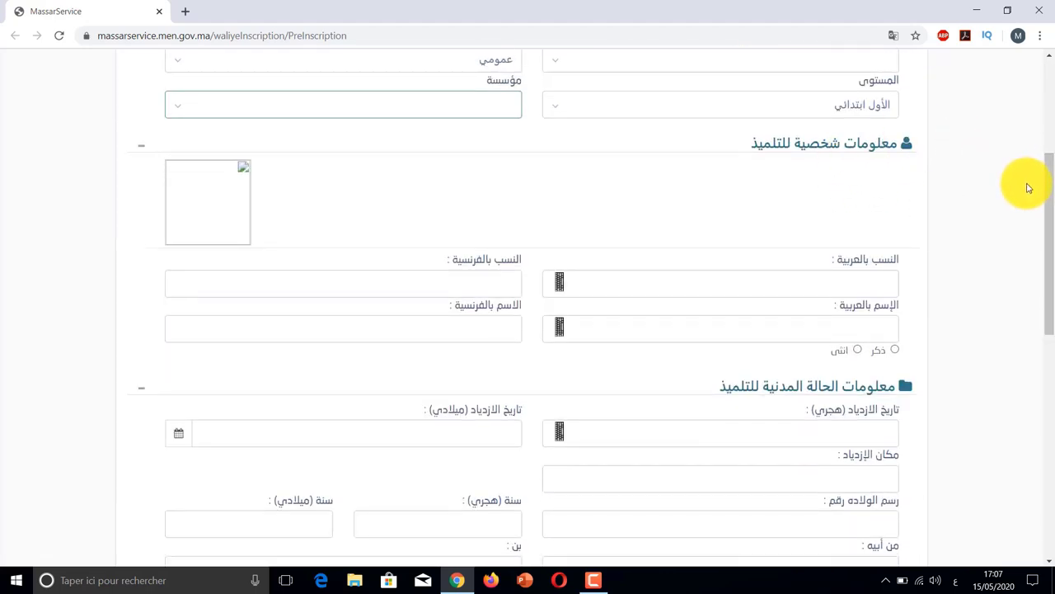
drag(1053, 219, 1050, 252)
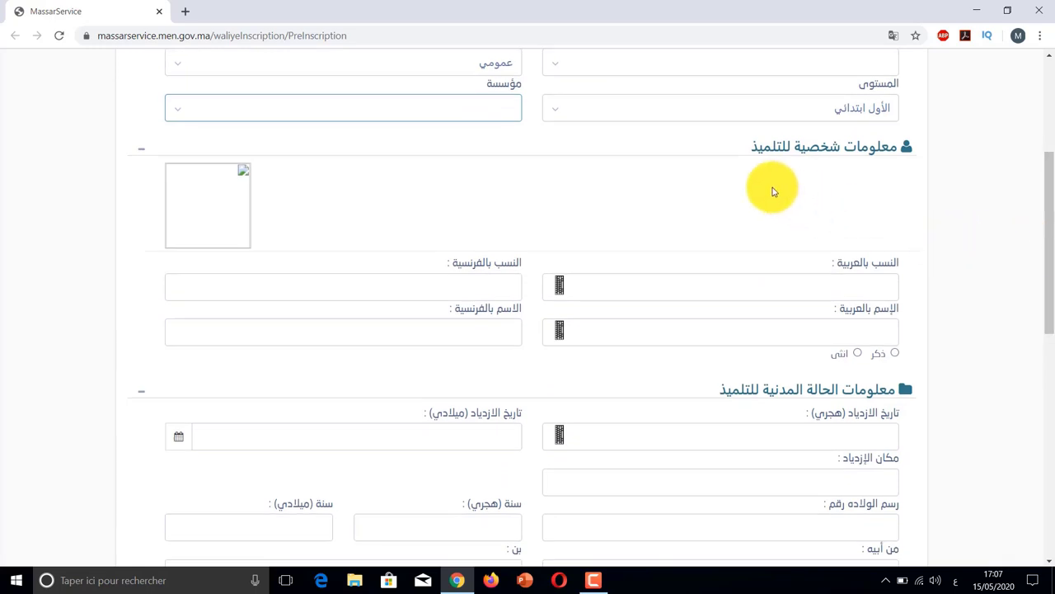
drag(1053, 180, 1052, 177)
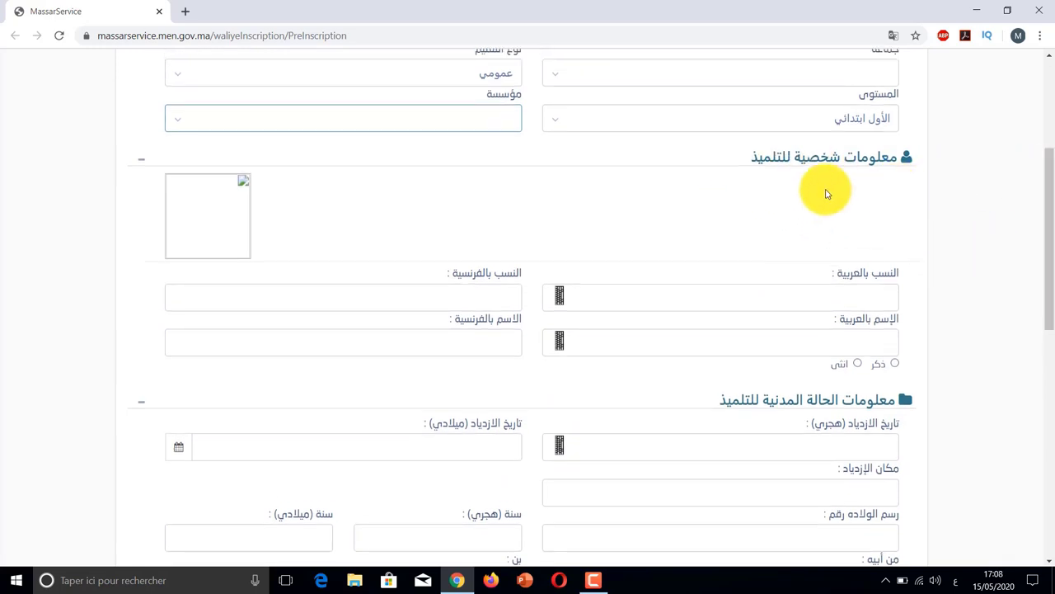
click(905, 327)
click(863, 297)
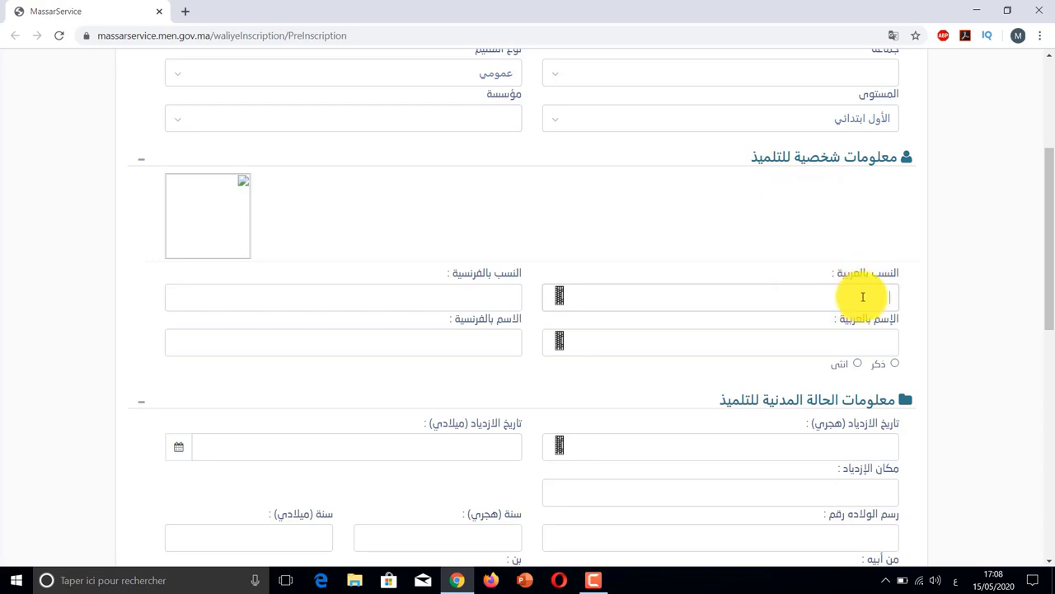
click(890, 367)
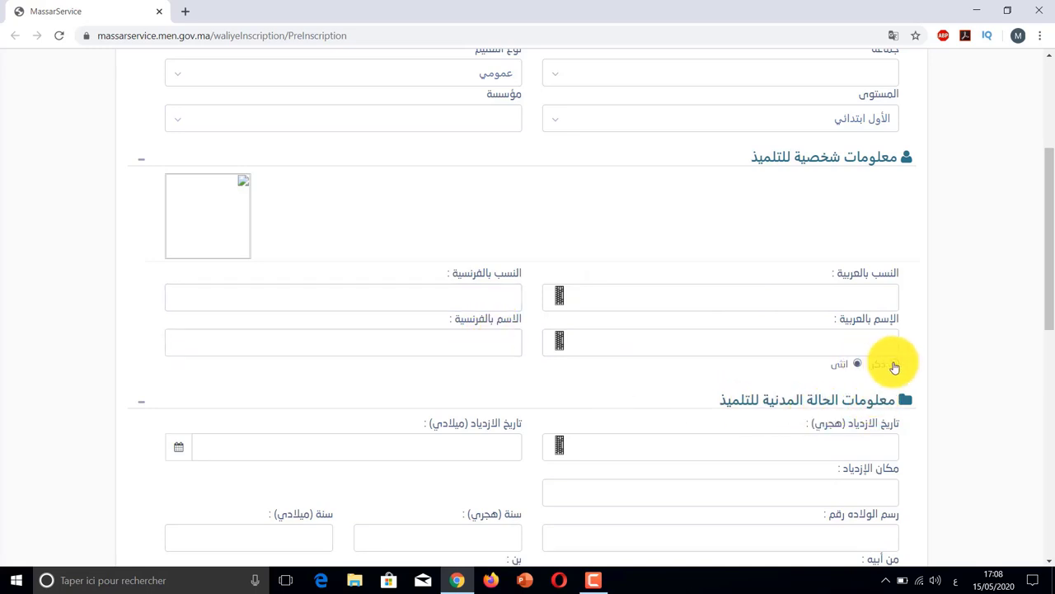
Examine the pupil's civil status fields, from birth date and place to the birth record number and parents' names.
scroll(1044, 207, down, 3)
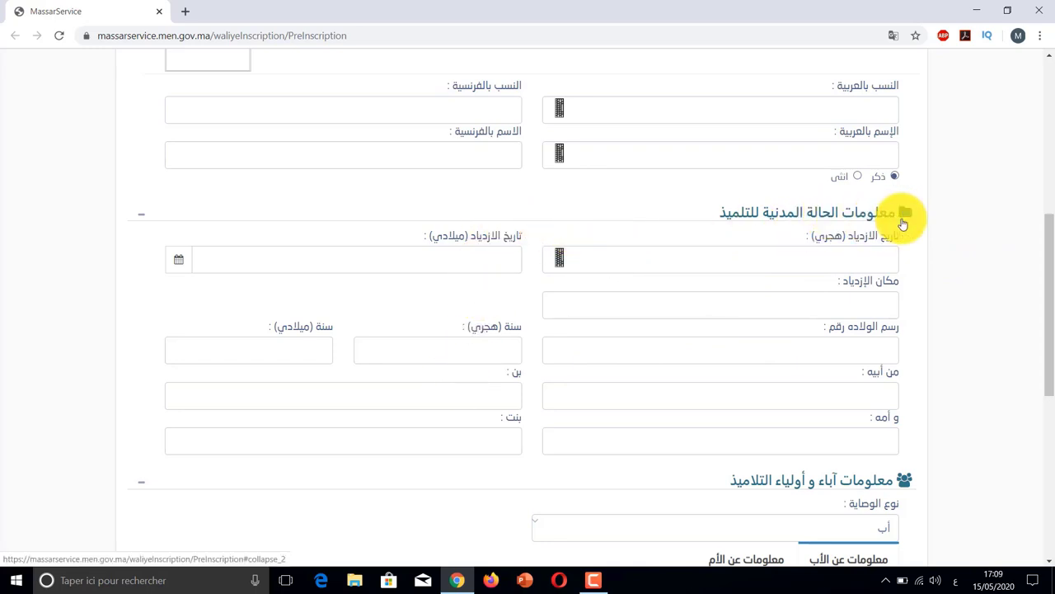
scroll(1046, 239, down, 1)
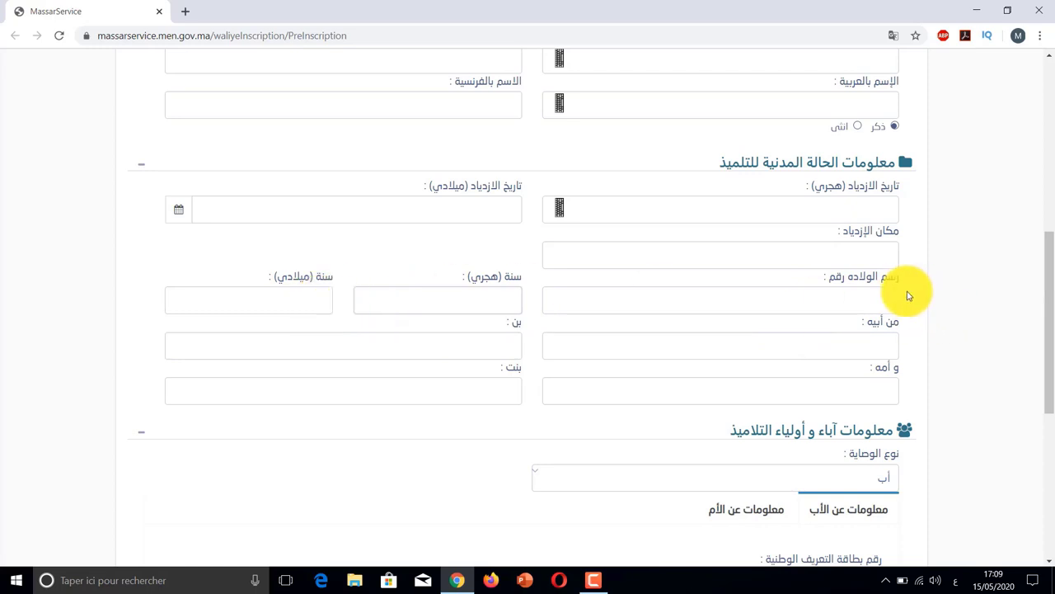
click(880, 350)
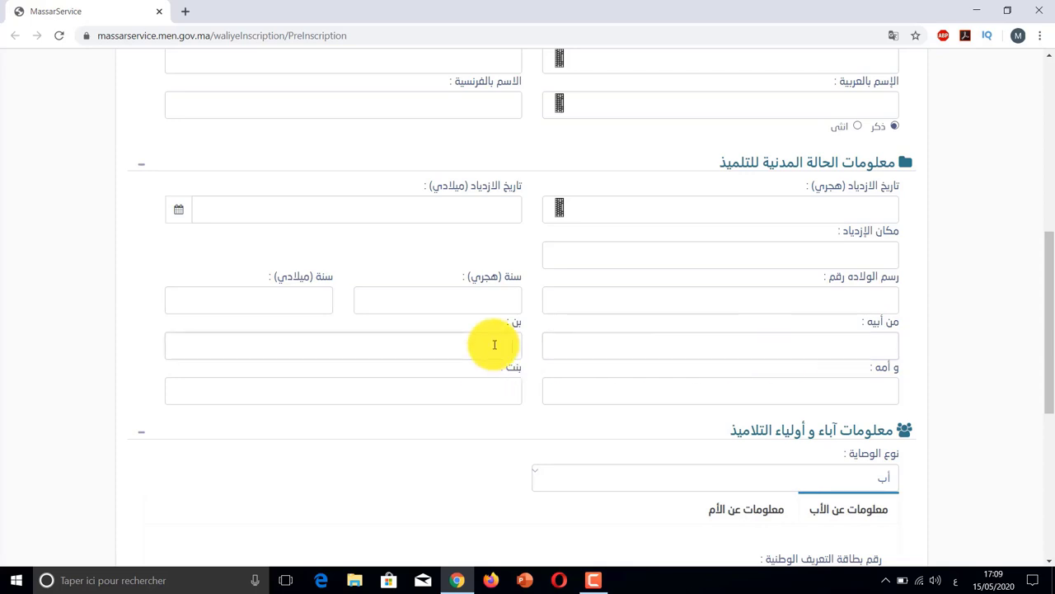
click(429, 347)
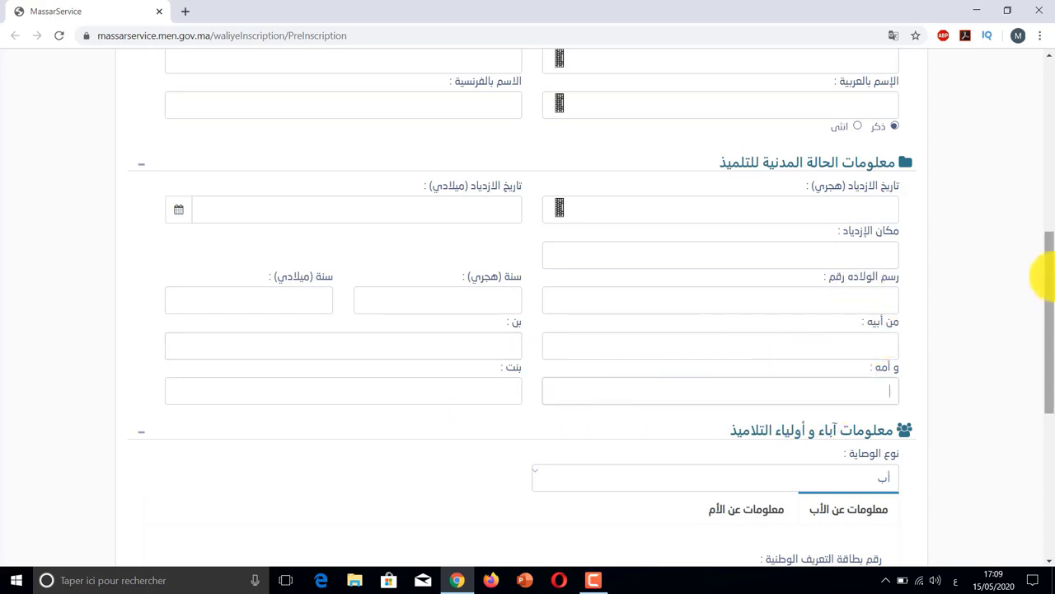
scroll(888, 285, down, 1)
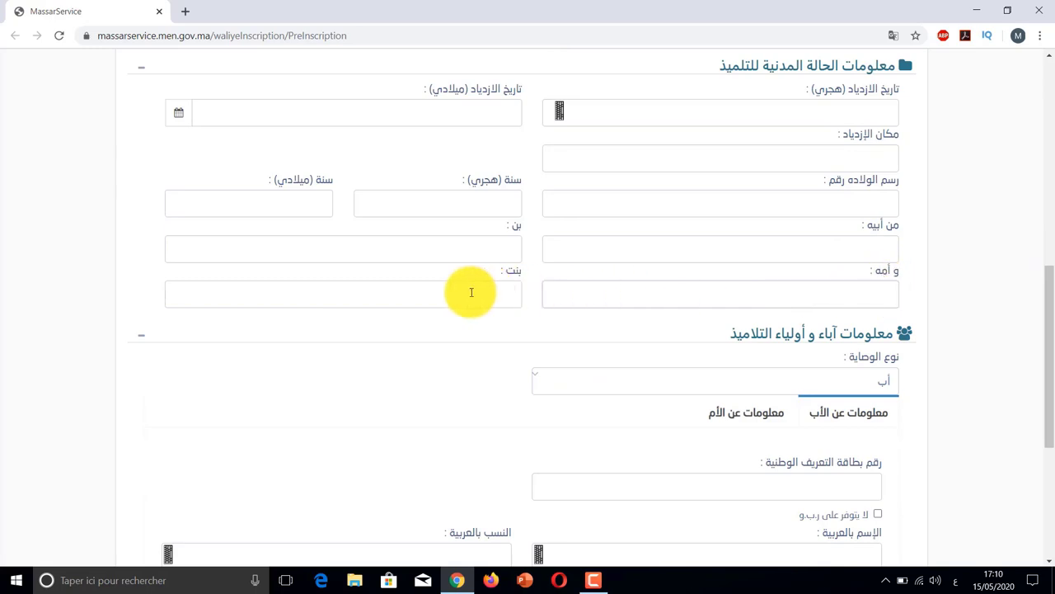
Examine the guardianship type and the father's national ID card and Arabic and French name fields.
drag(1039, 302, 1039, 318)
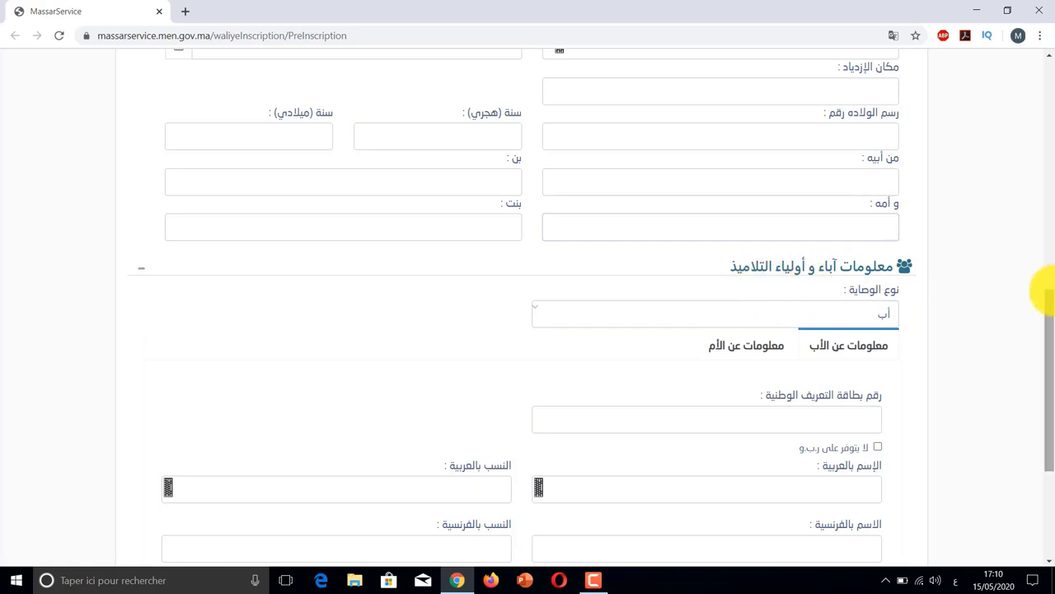
drag(1049, 320, 1051, 371)
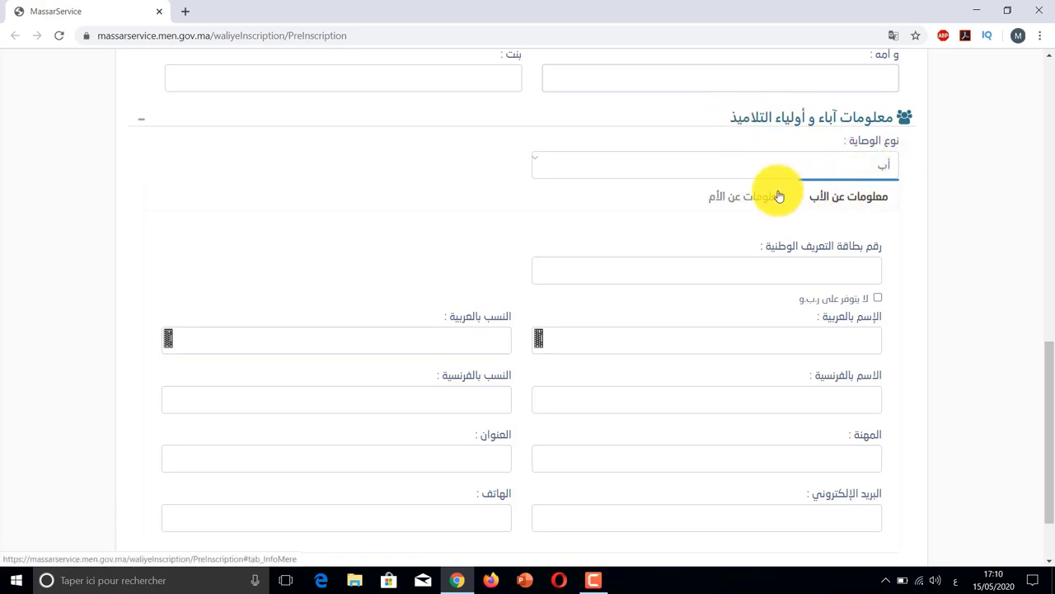
click(858, 195)
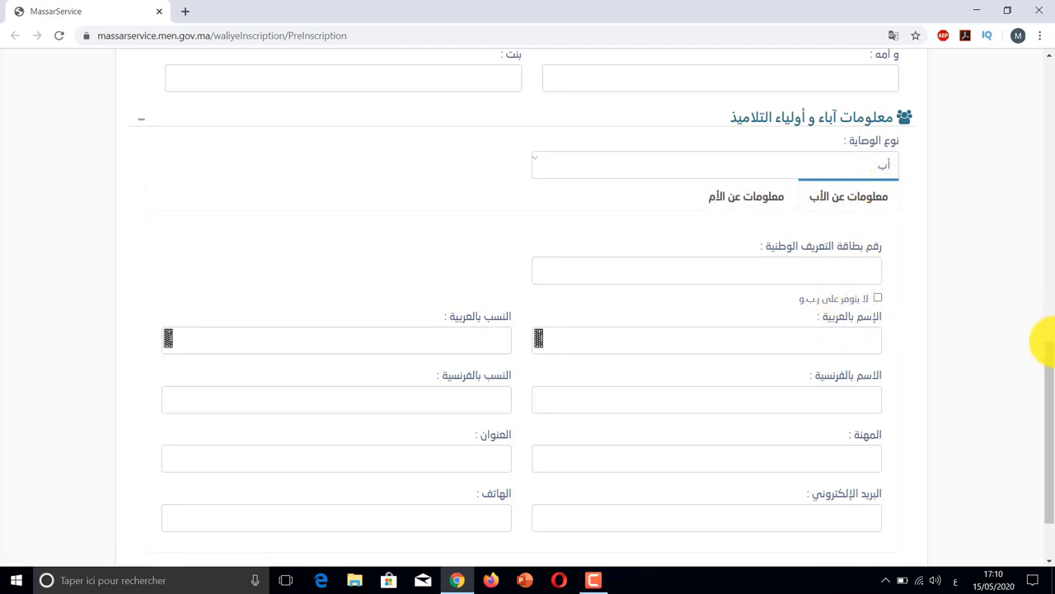
drag(1047, 372, 1051, 412)
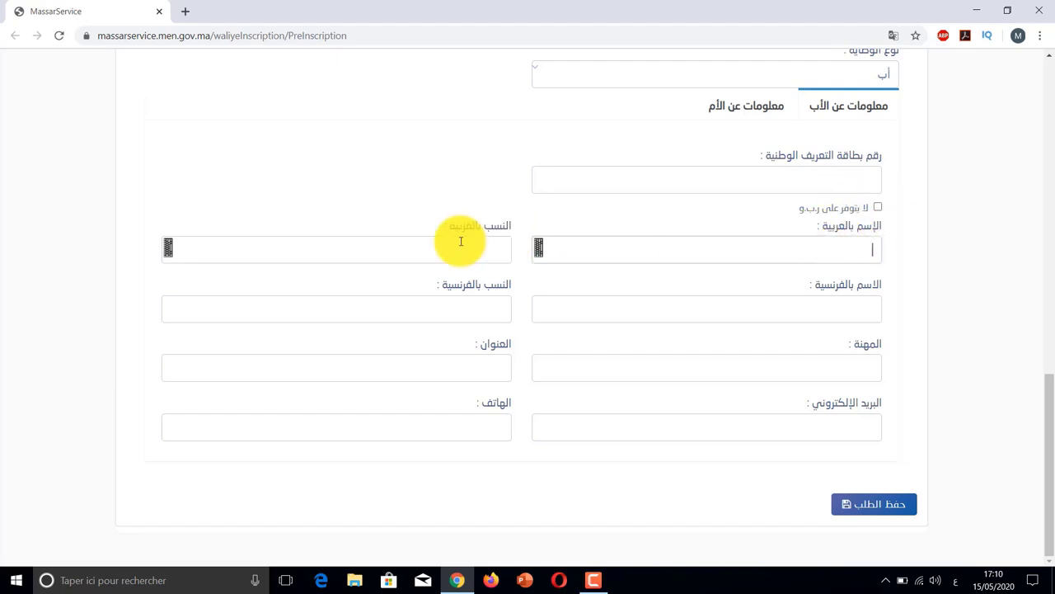
click(778, 316)
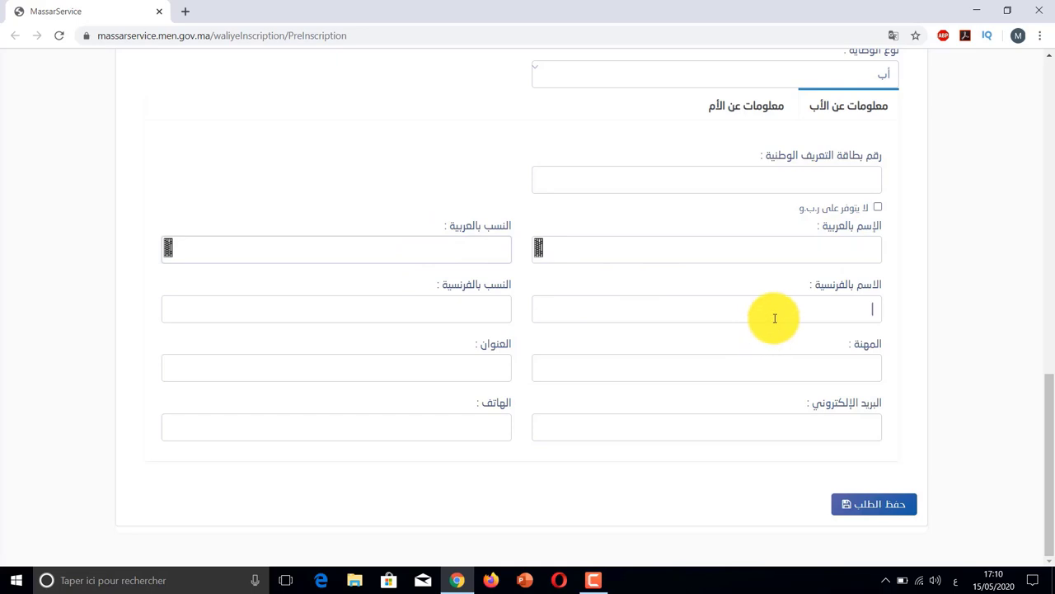
click(479, 314)
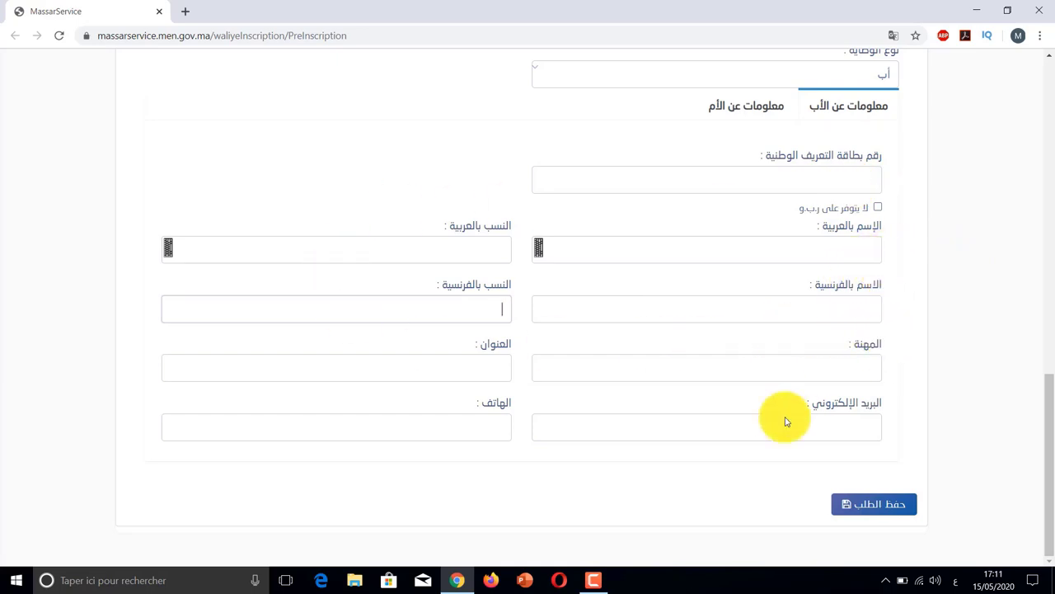
Examine the father's profession, address, email and phone fields, plus the option to save the request.
click(779, 371)
click(479, 366)
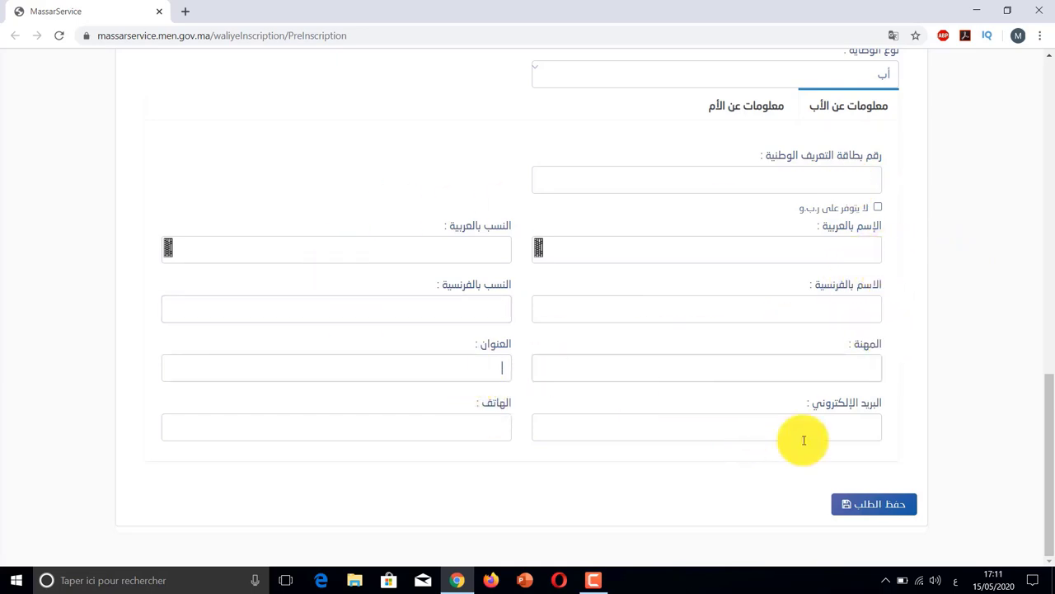
click(487, 430)
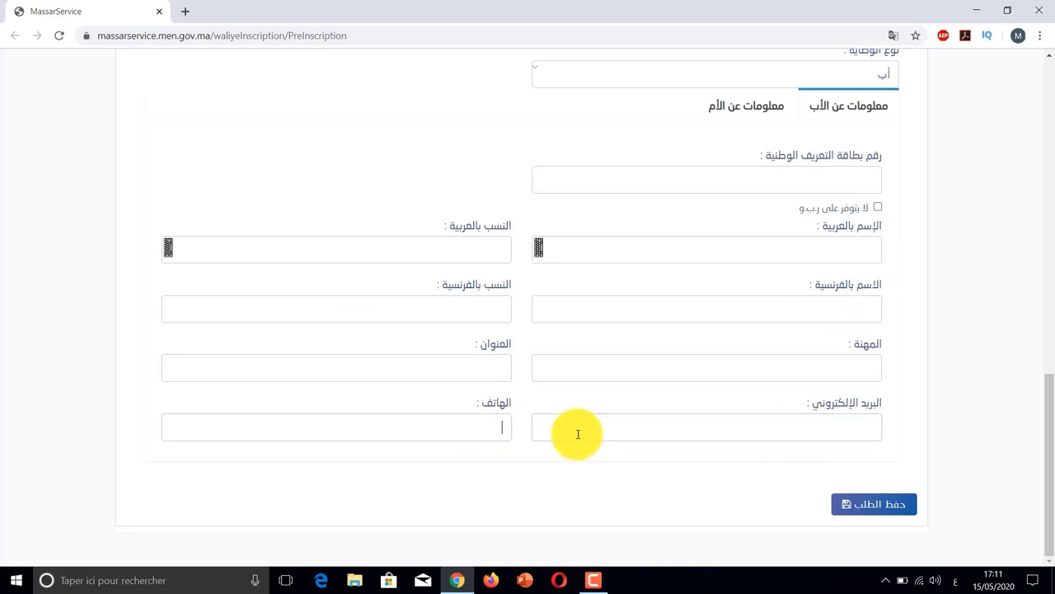
click(878, 420)
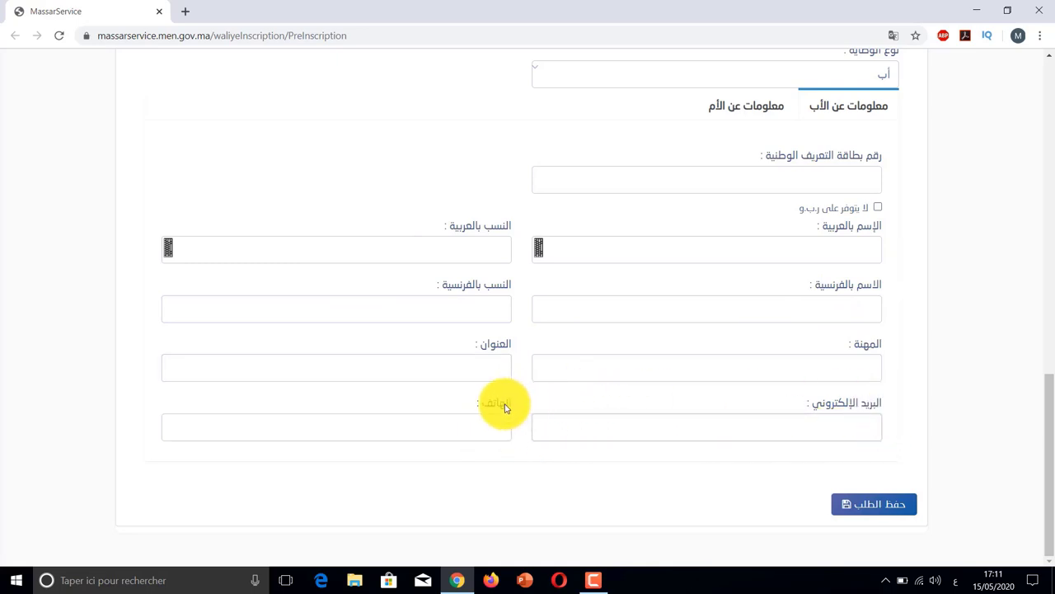
click(487, 424)
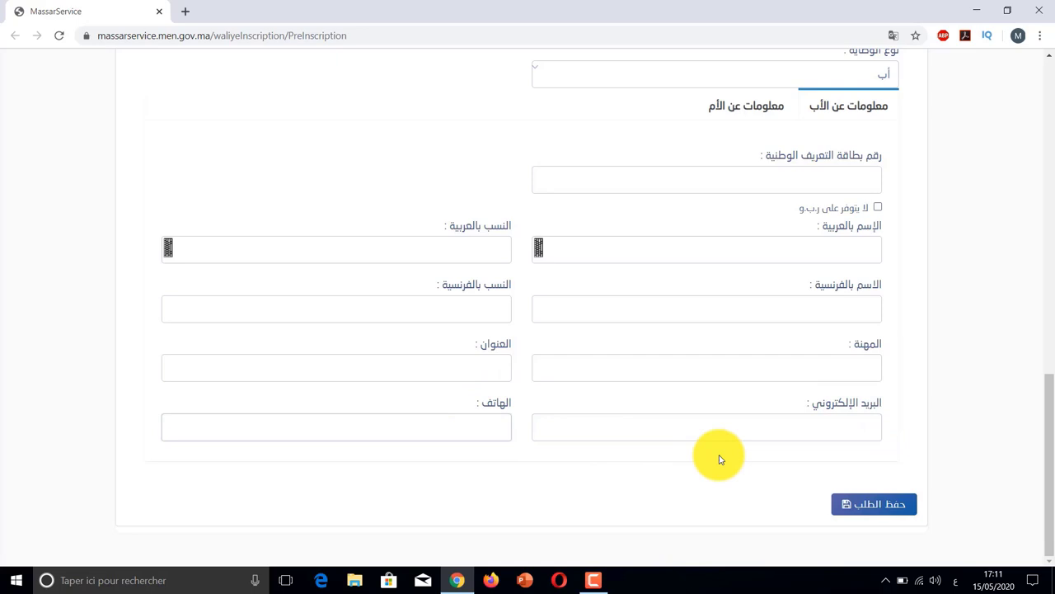
click(827, 418)
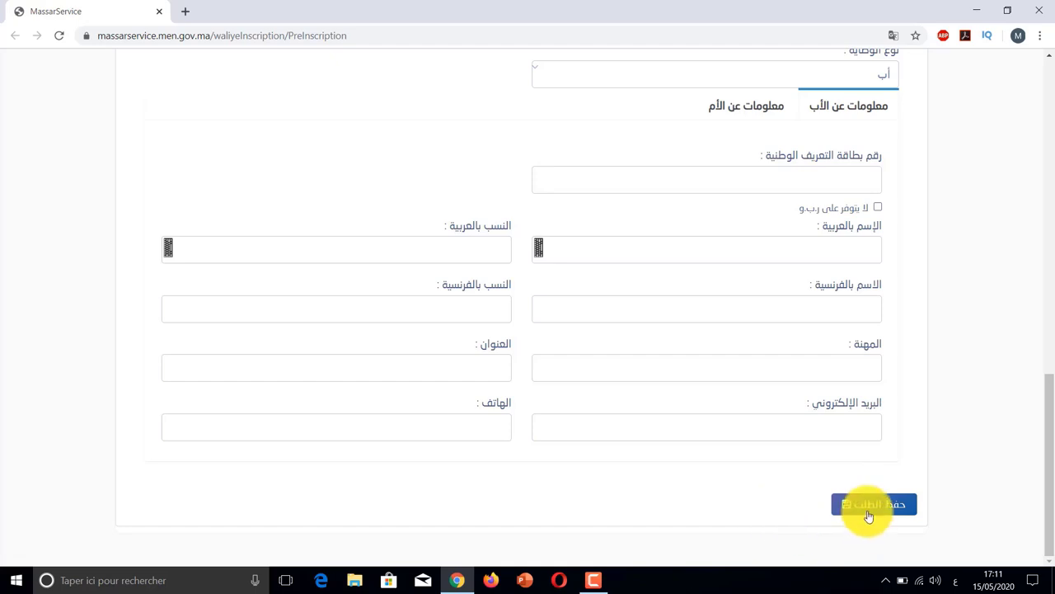
drag(1044, 436, 1039, 170)
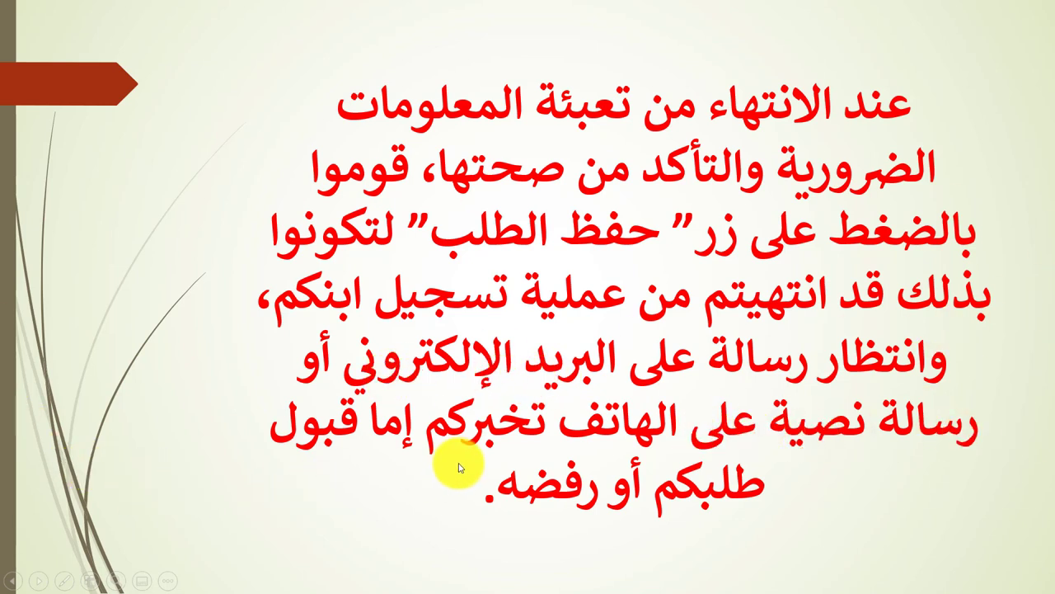
click(499, 449)
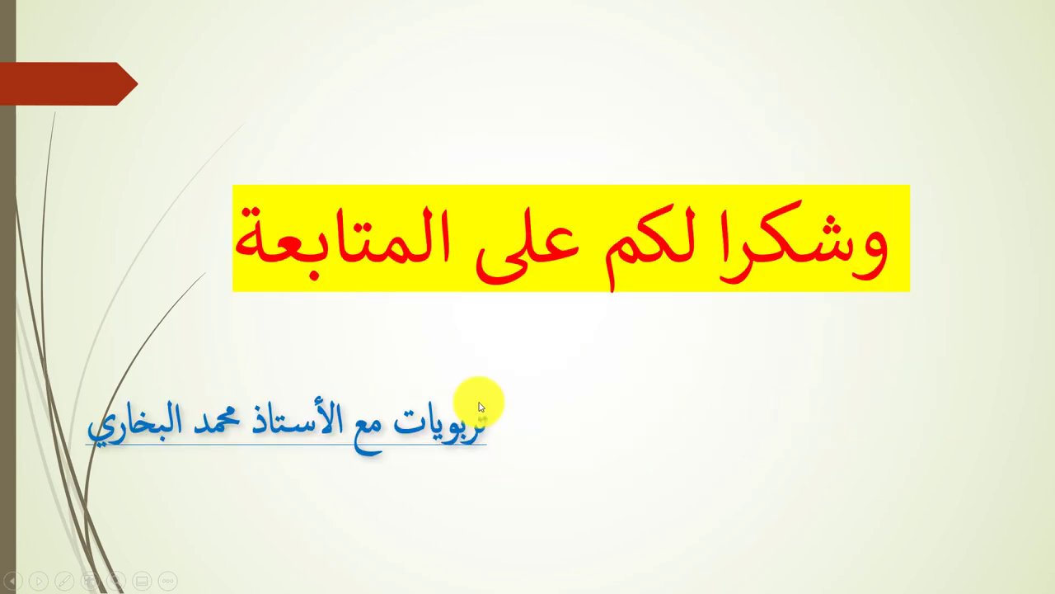